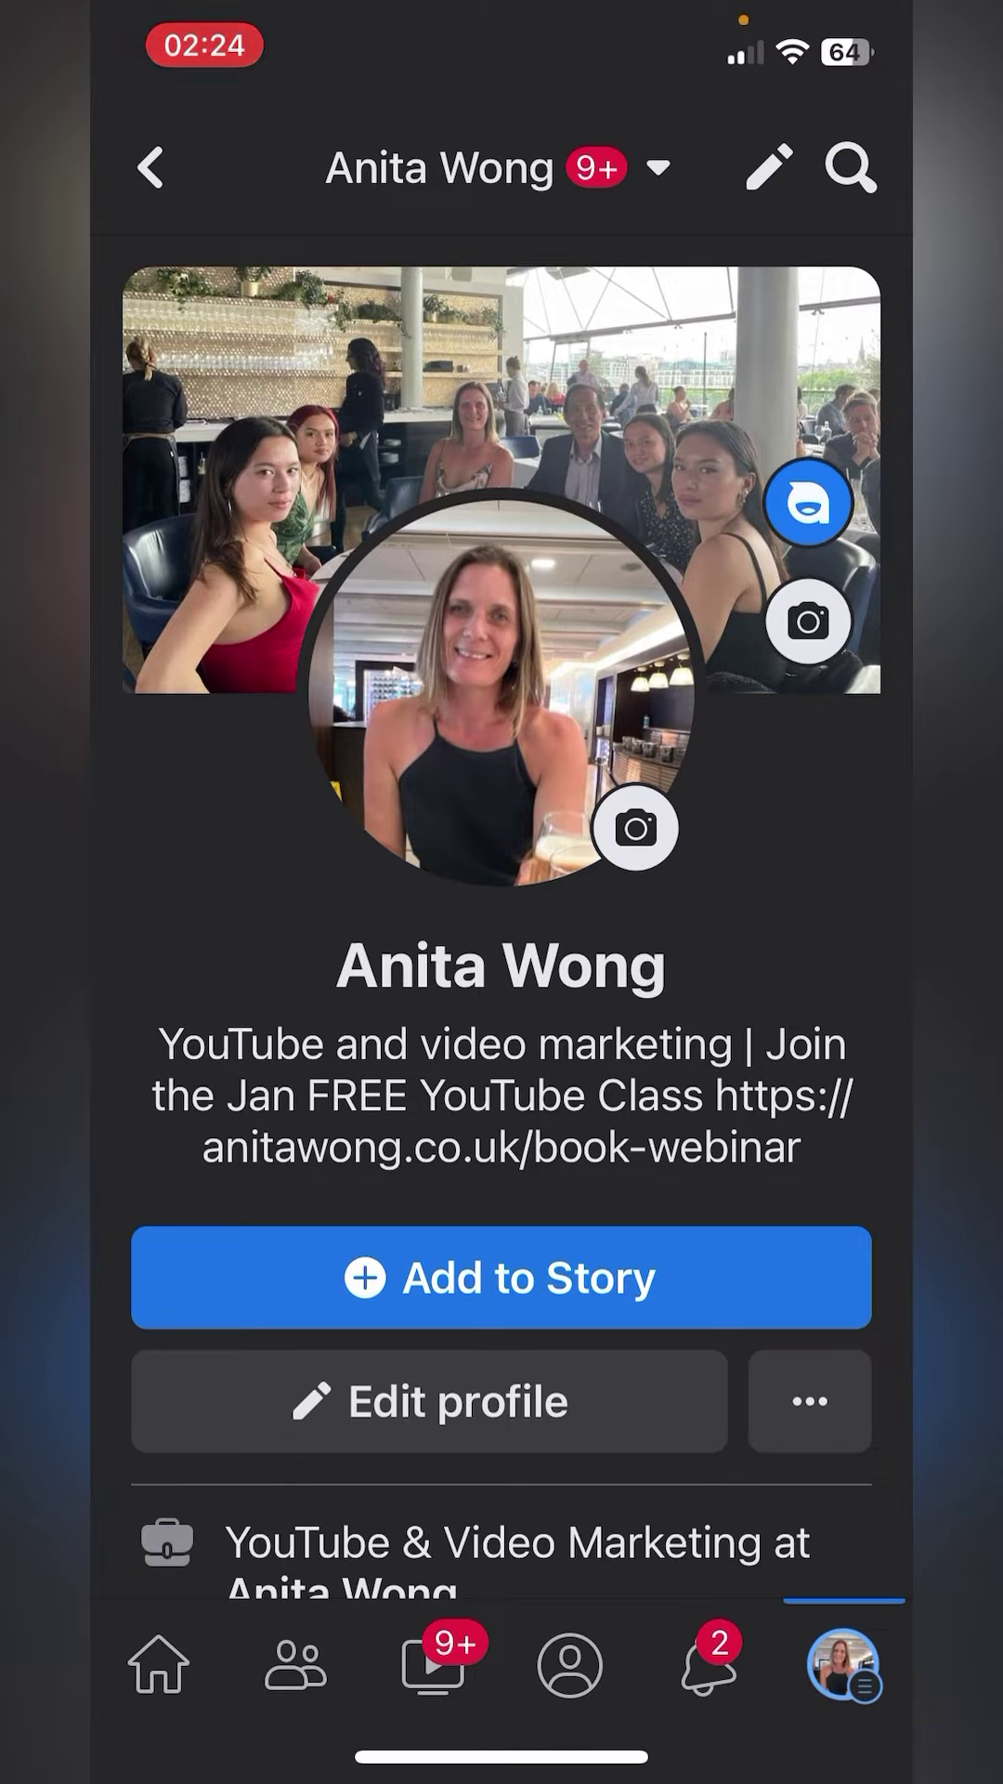
scroll(501, 892, "down", 10)
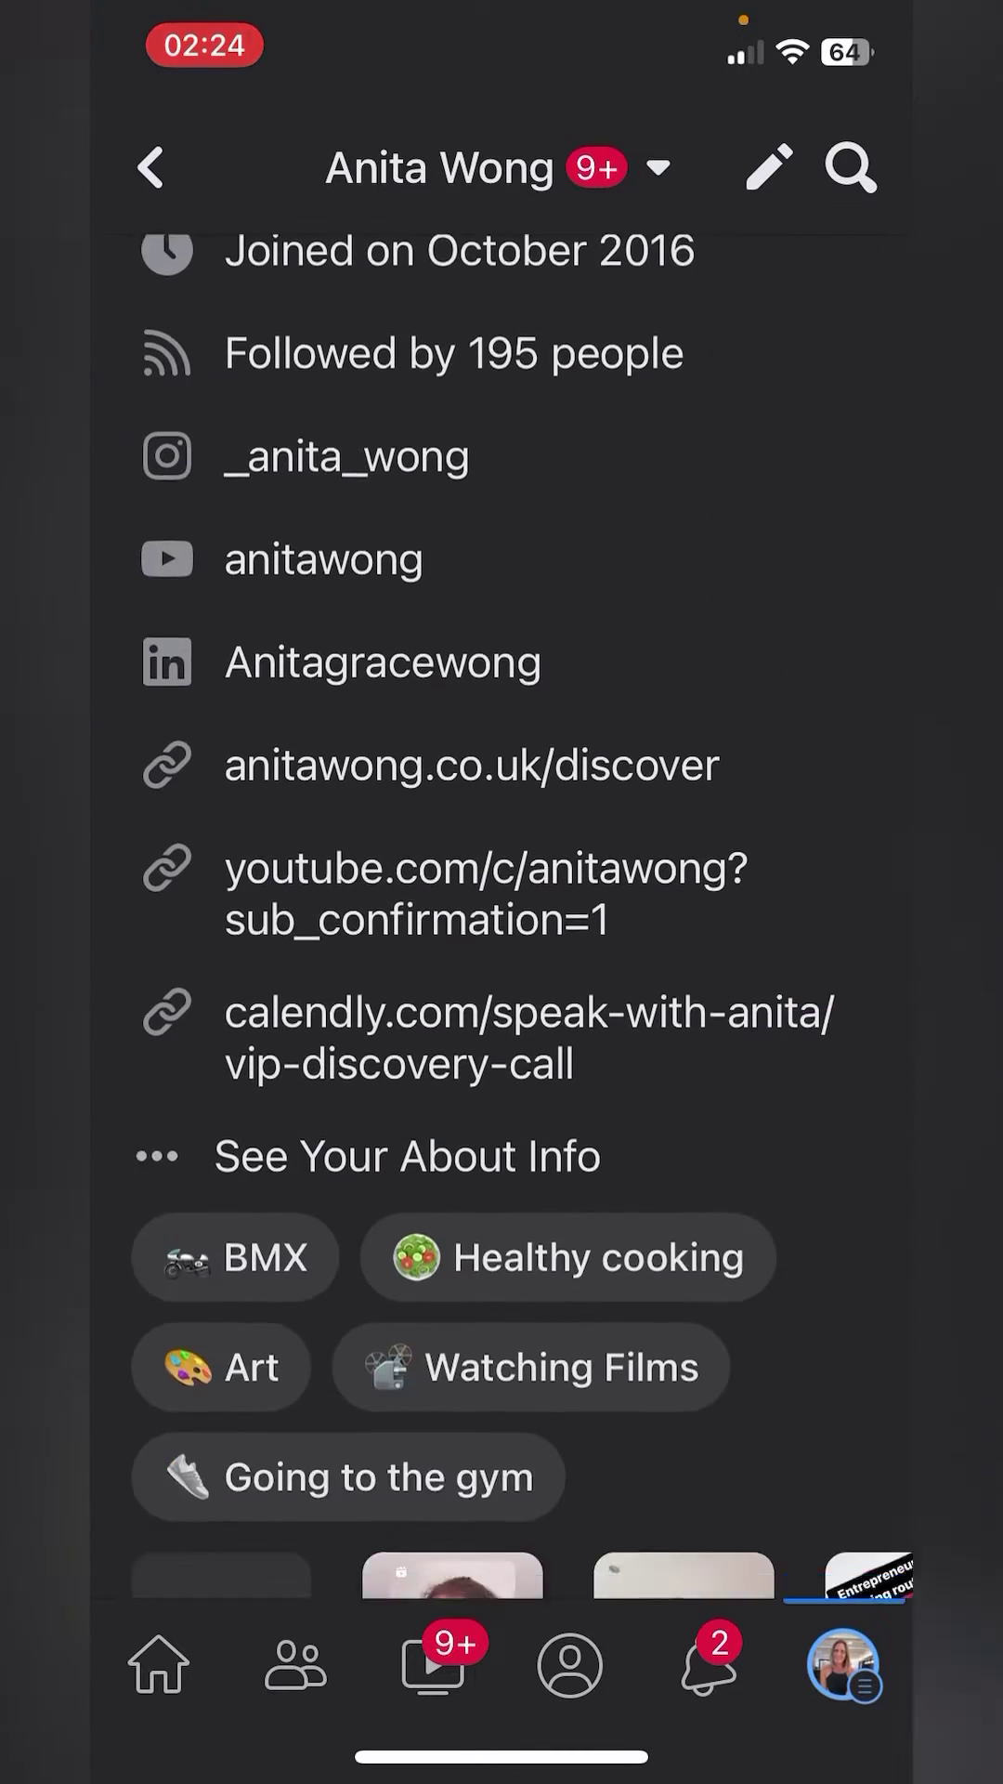
scroll(502, 893, "down", 10)
scroll(502, 892, "down", 5)
scroll(502, 893, "down", 10)
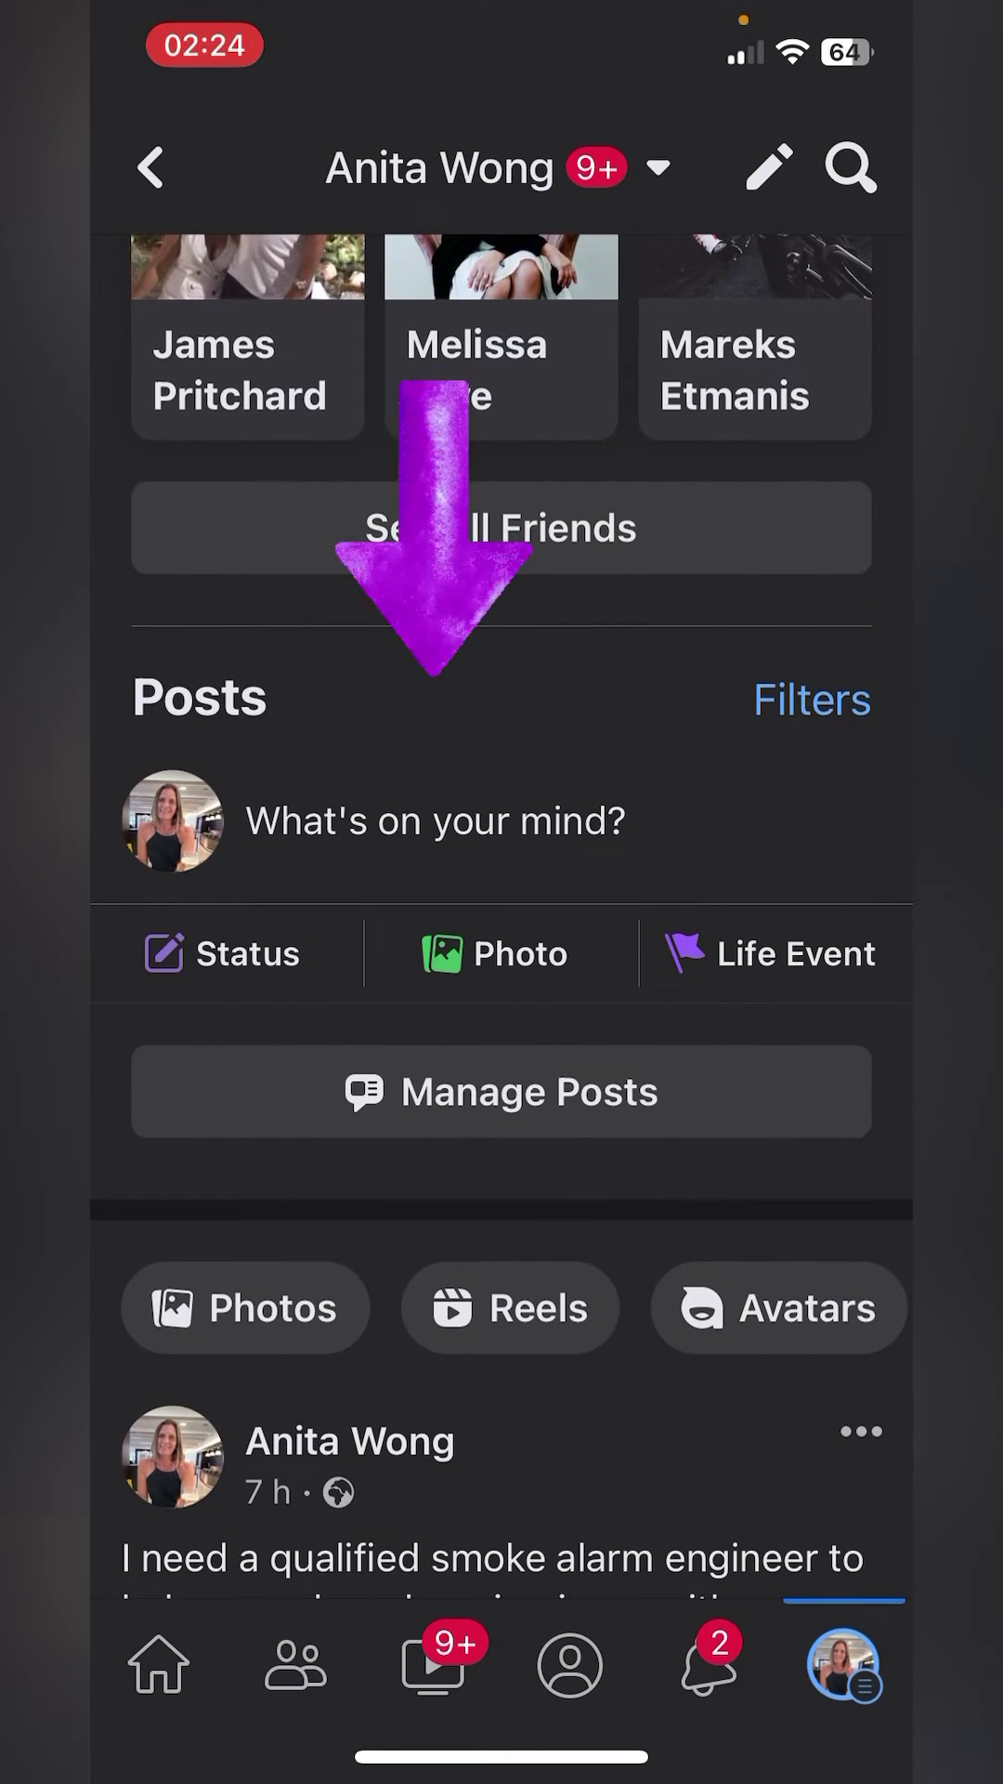
Open a blank Create post composer from "What's on your mind?" in the profile's Posts section.
left_click(436, 821)
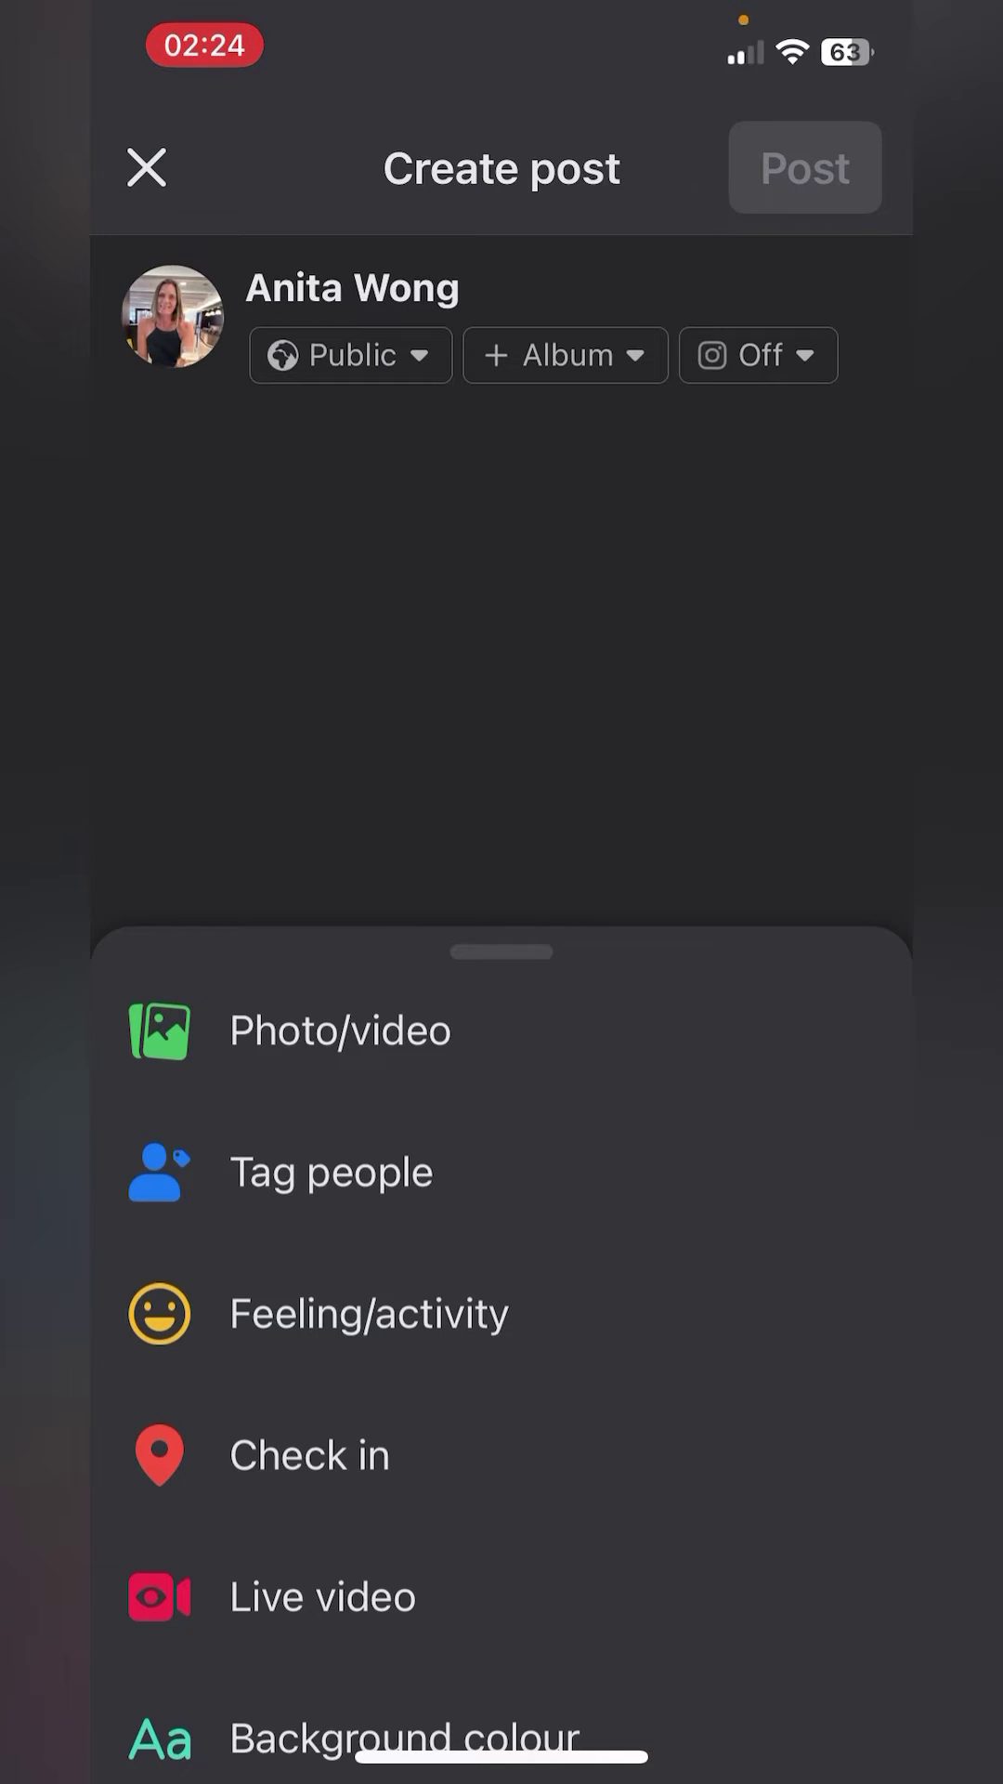
Show all post audience options, including Specific friends, Only me and custom lists.
left_click(350, 355)
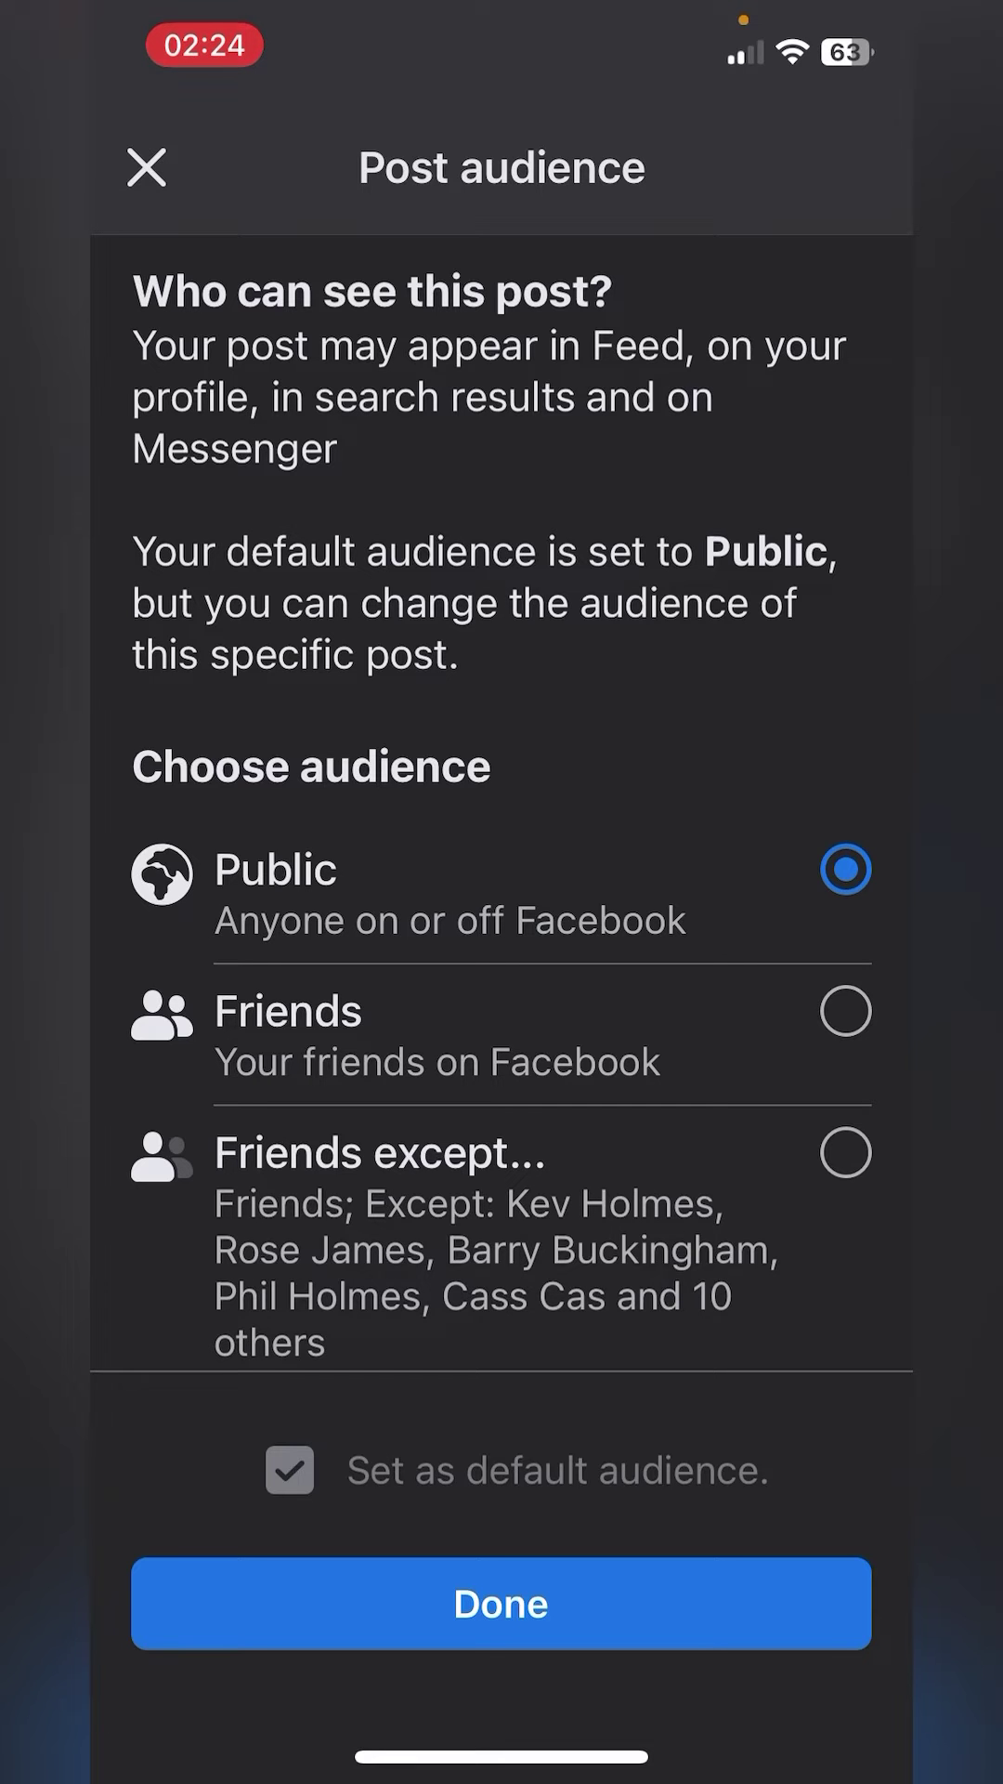
scroll(502, 837, "down", 5)
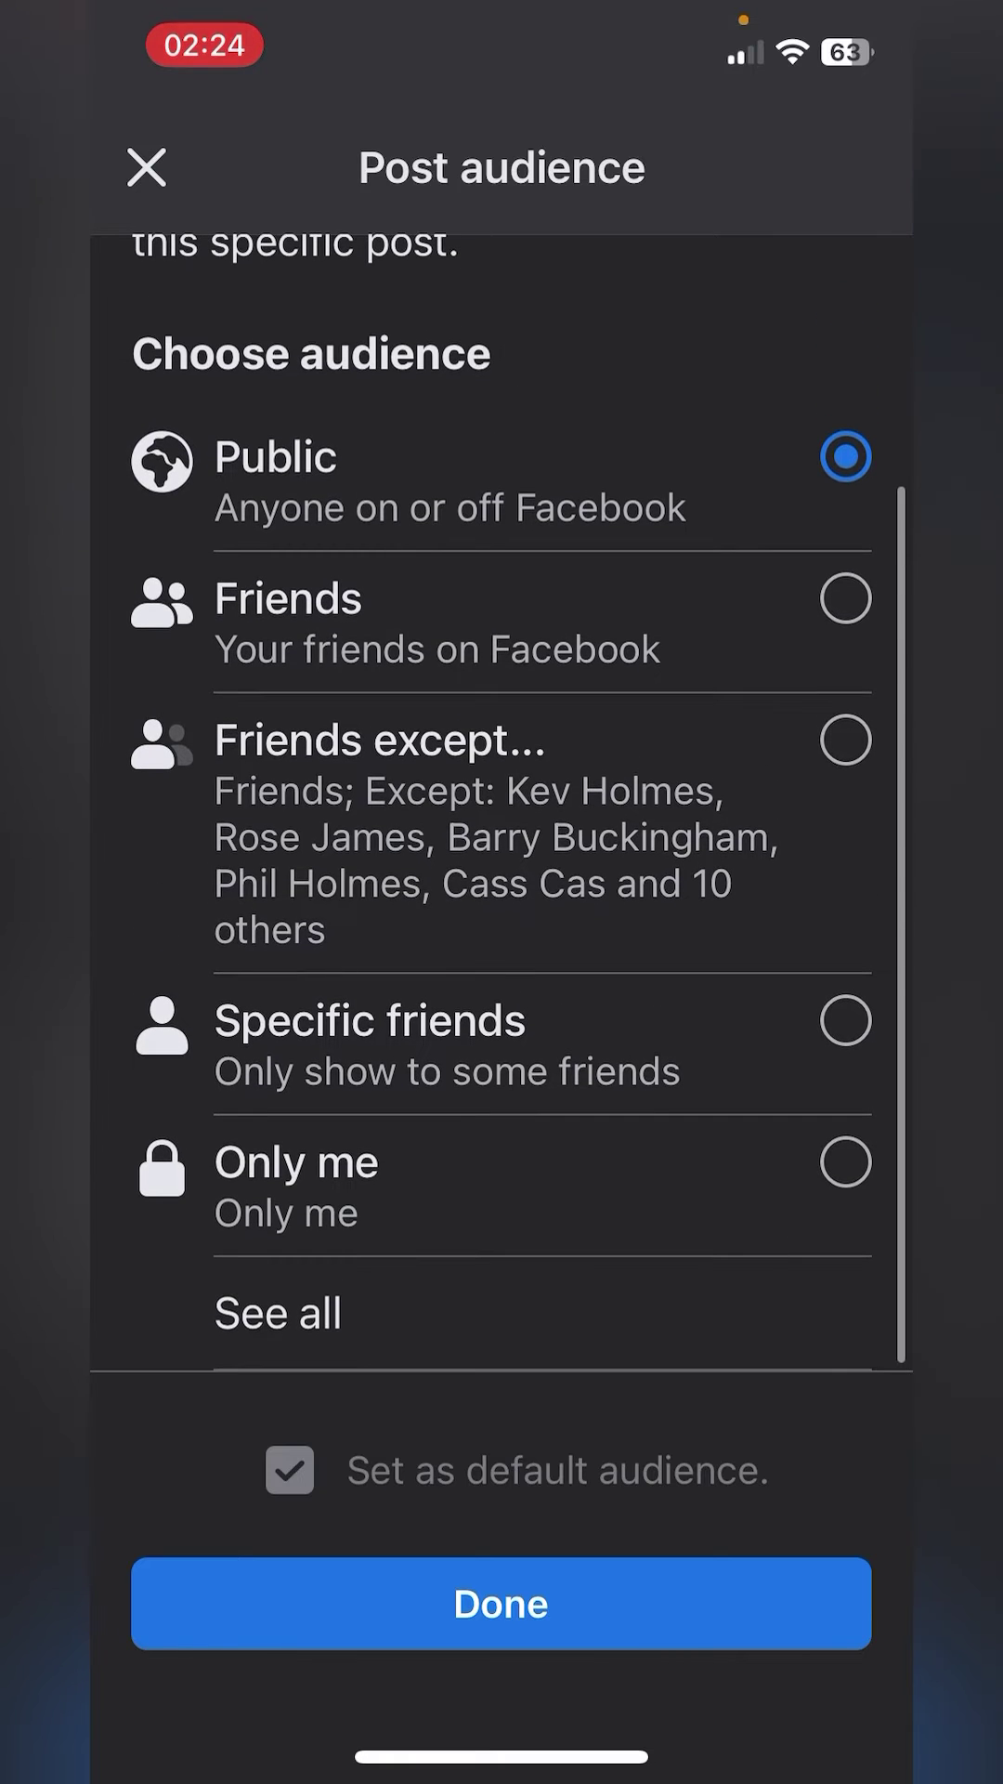
left_click(277, 1314)
scroll(501, 837, "down", 3)
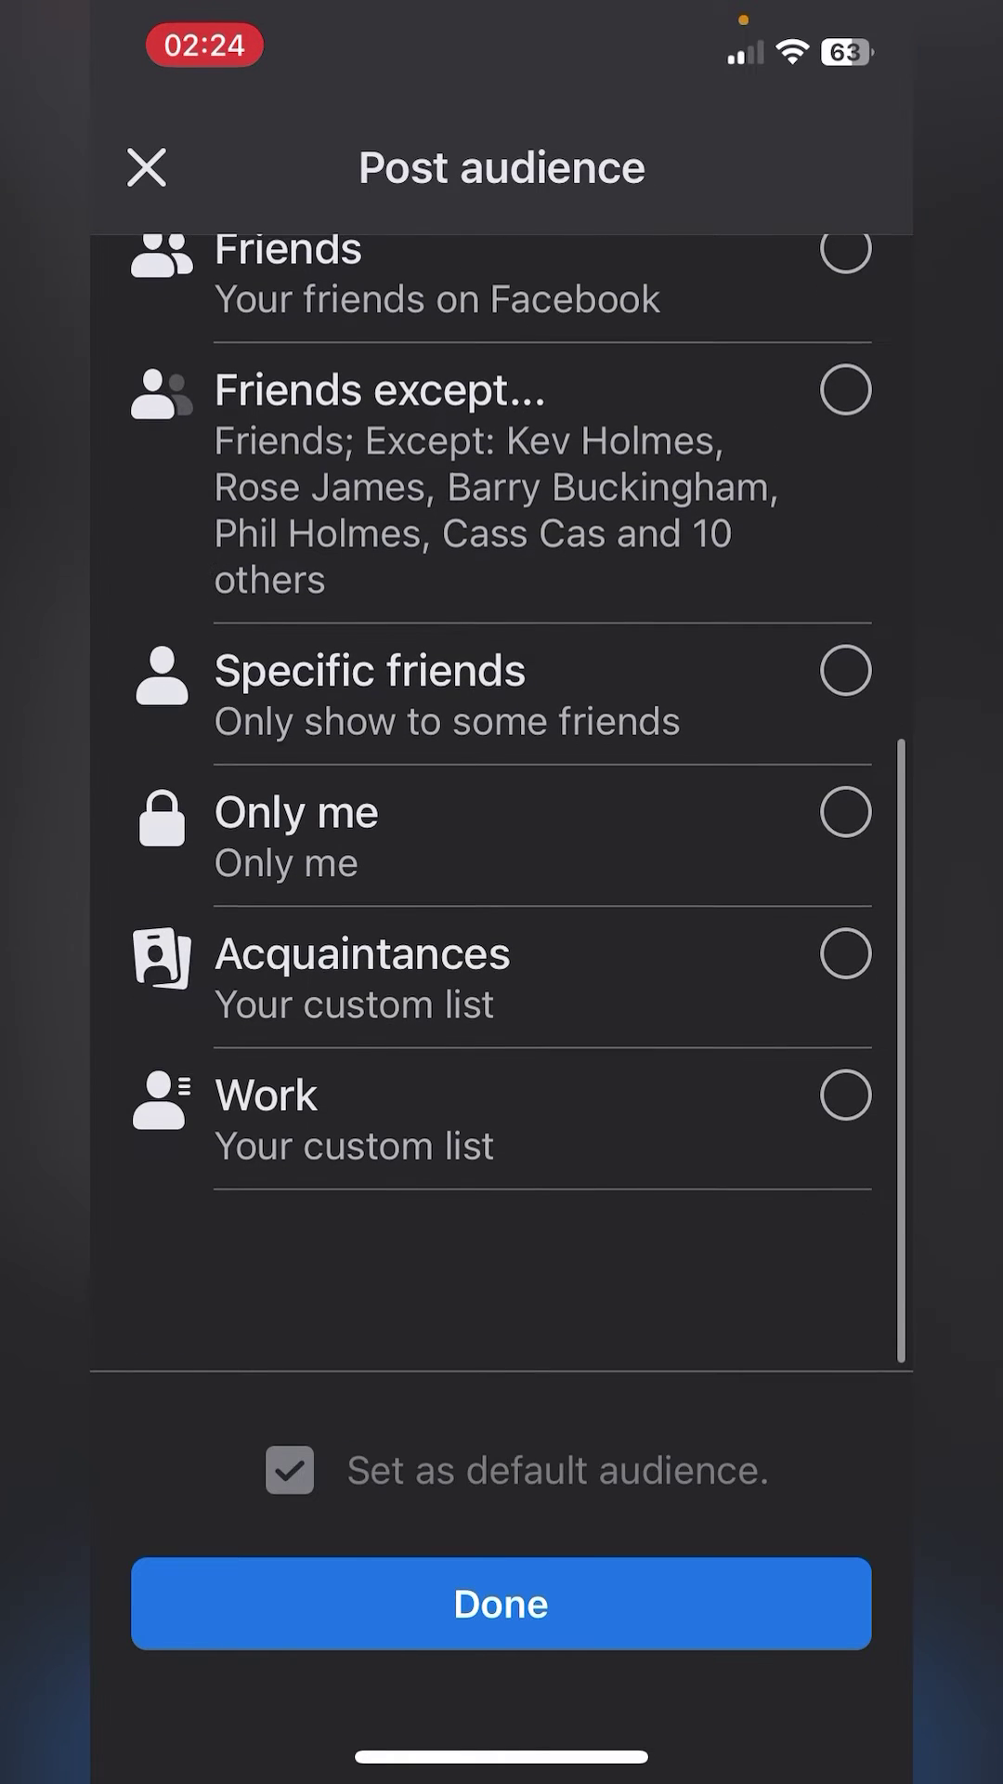
scroll(519, 724, "up", 5)
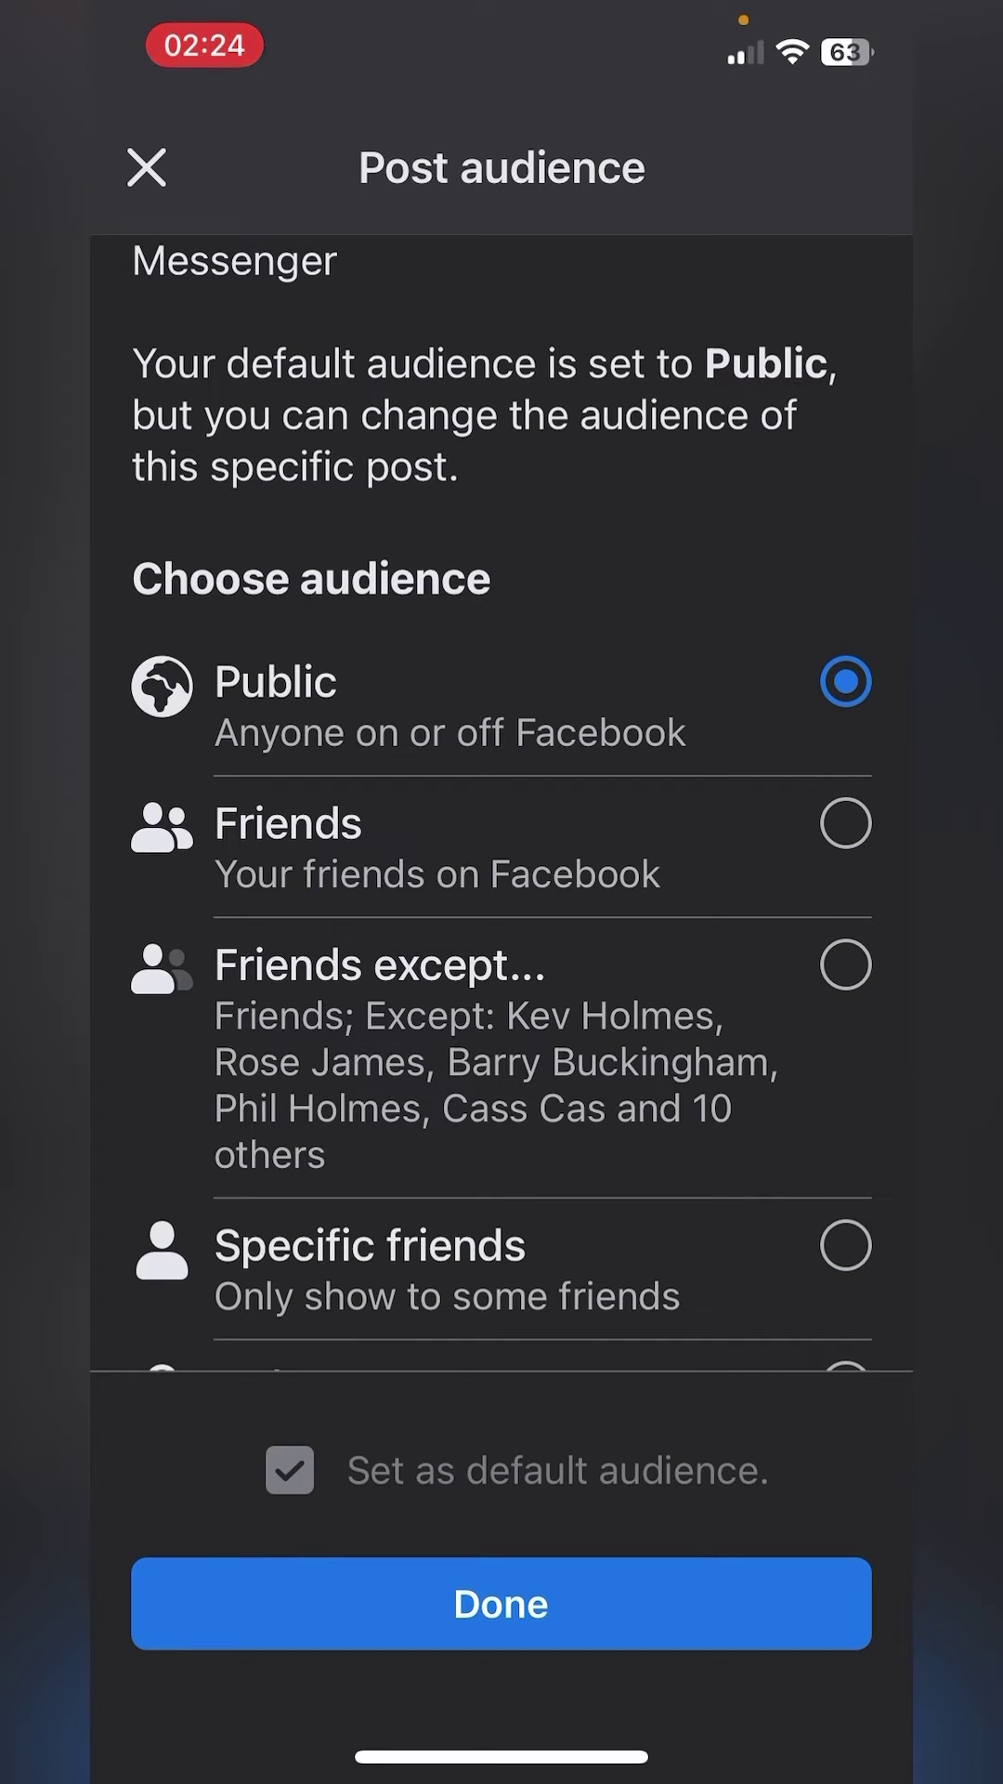
Toggle the post audience between Friends and Public, ending on Public.
left_click(846, 824)
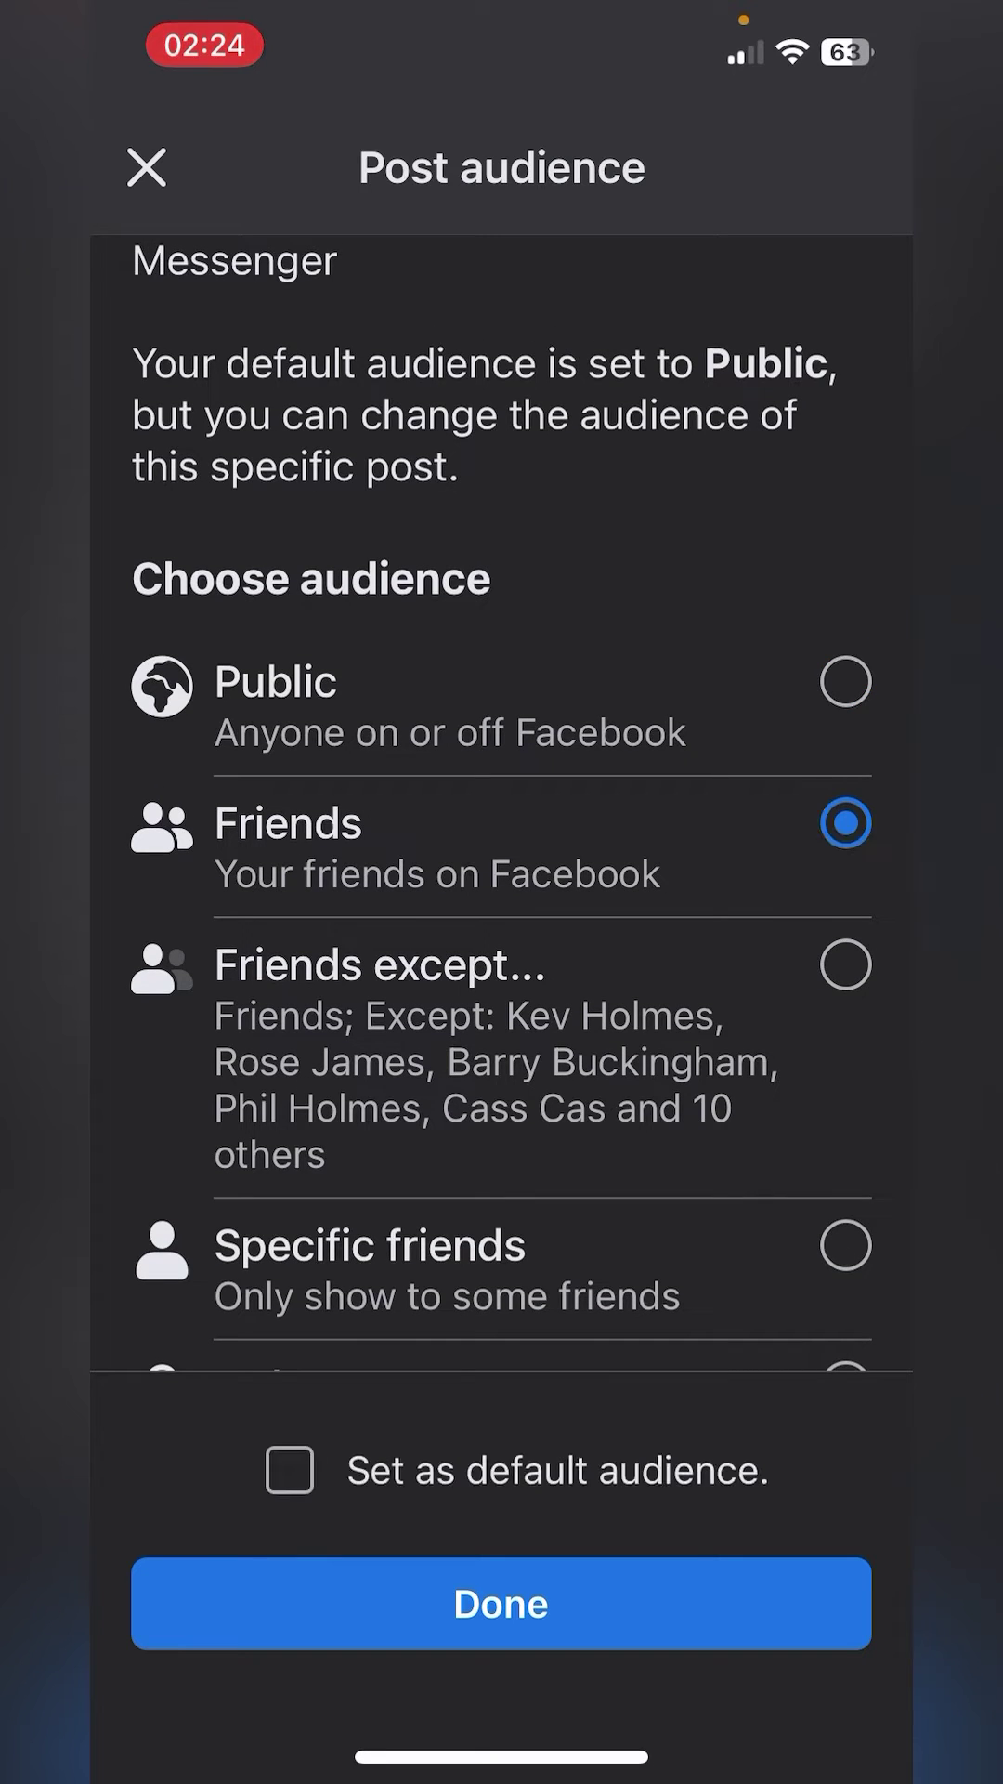
left_click(846, 682)
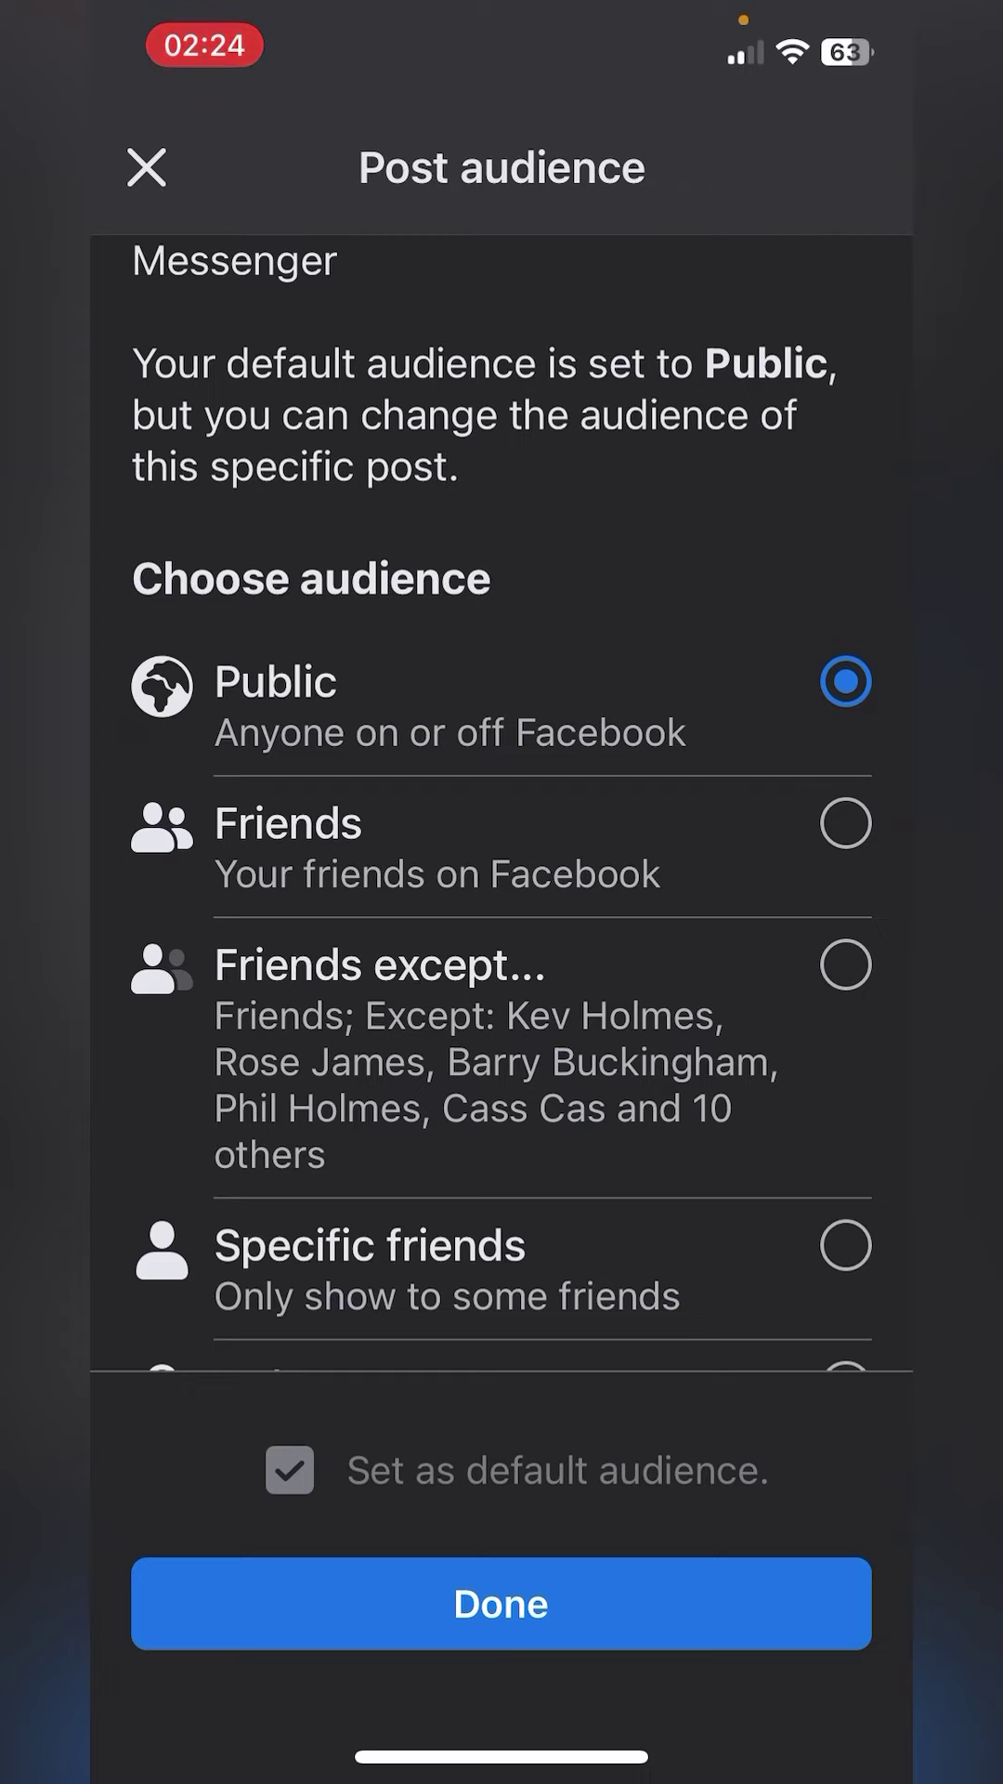
left_click(845, 822)
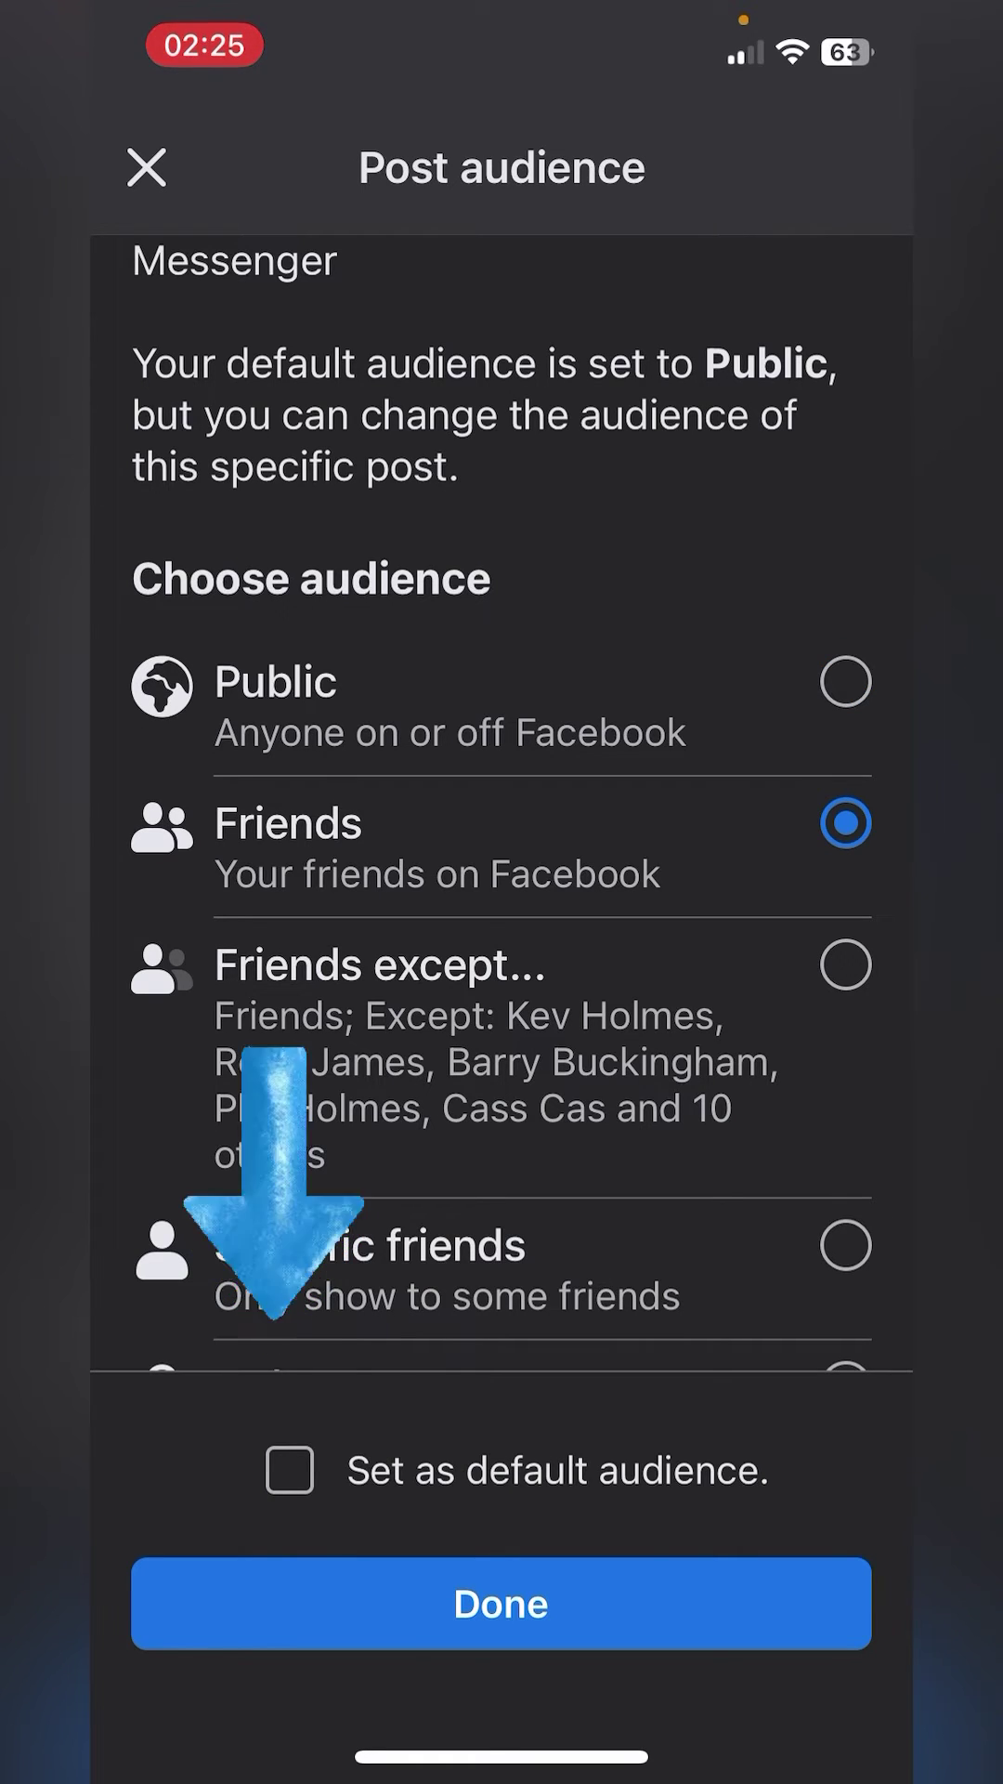
left_click(847, 682)
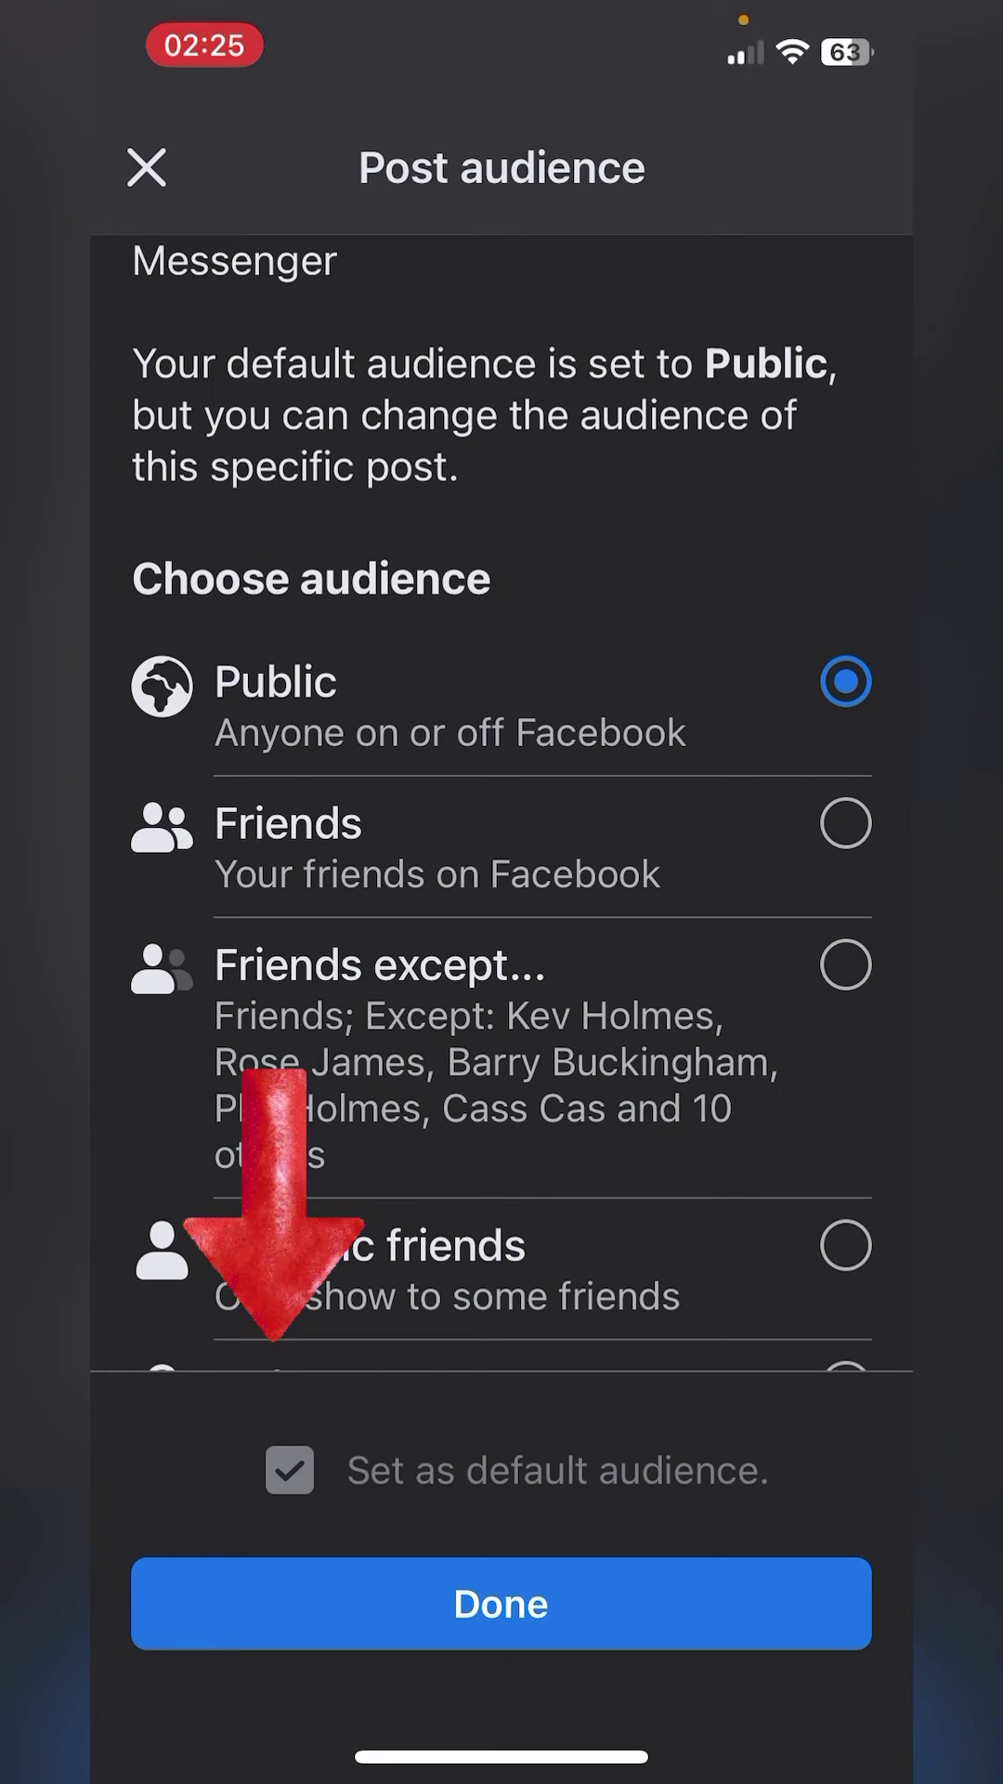
Check "Set as default audience" with Friends selected as the audience.
left_click(290, 1470)
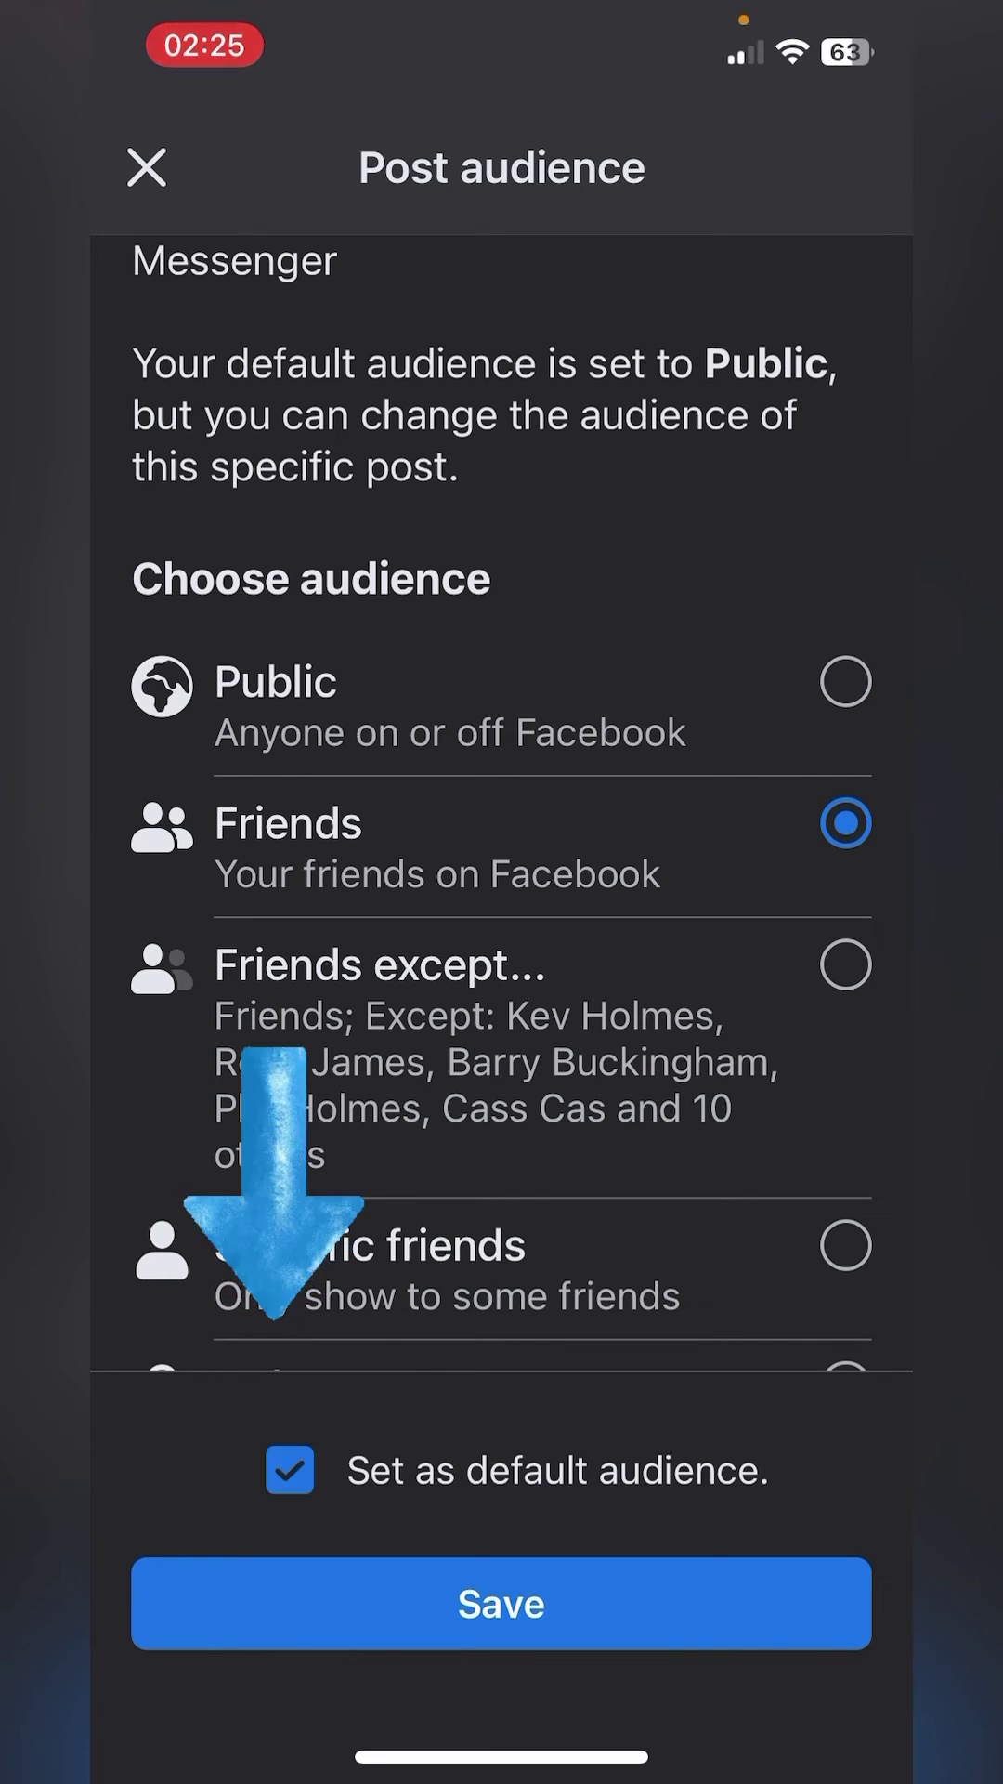